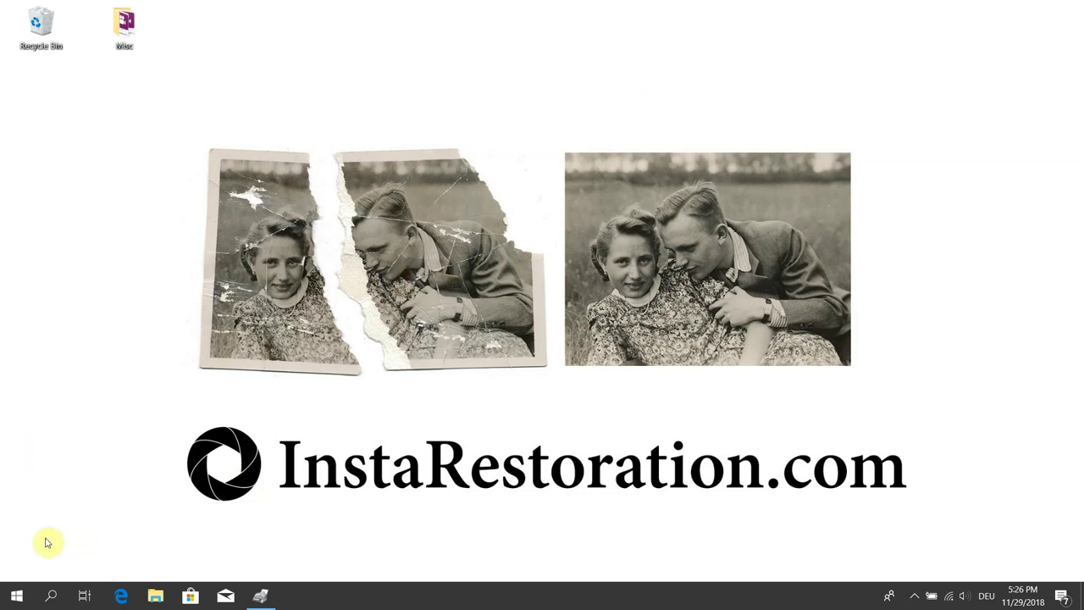
Step: Search the computer for "scanner" and open Windows Fax and Scan
click(17, 601)
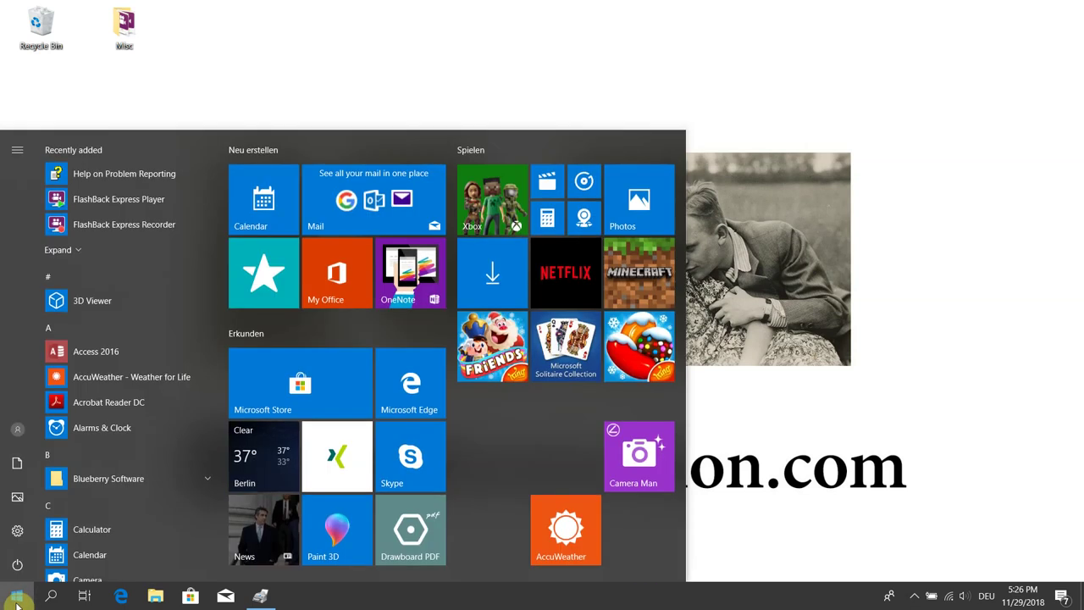
text(scanner)
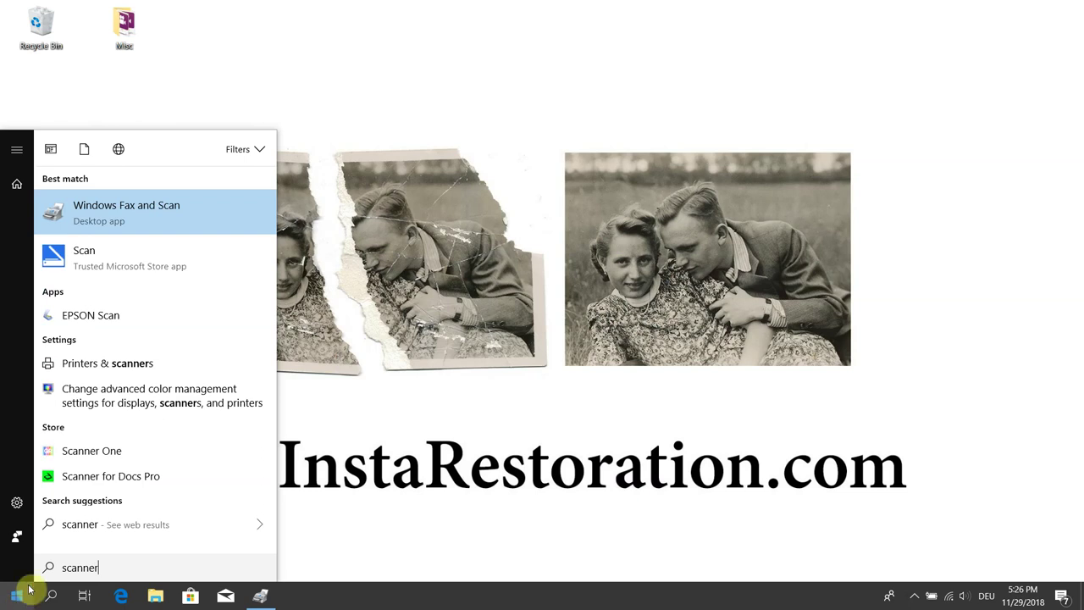
click(131, 219)
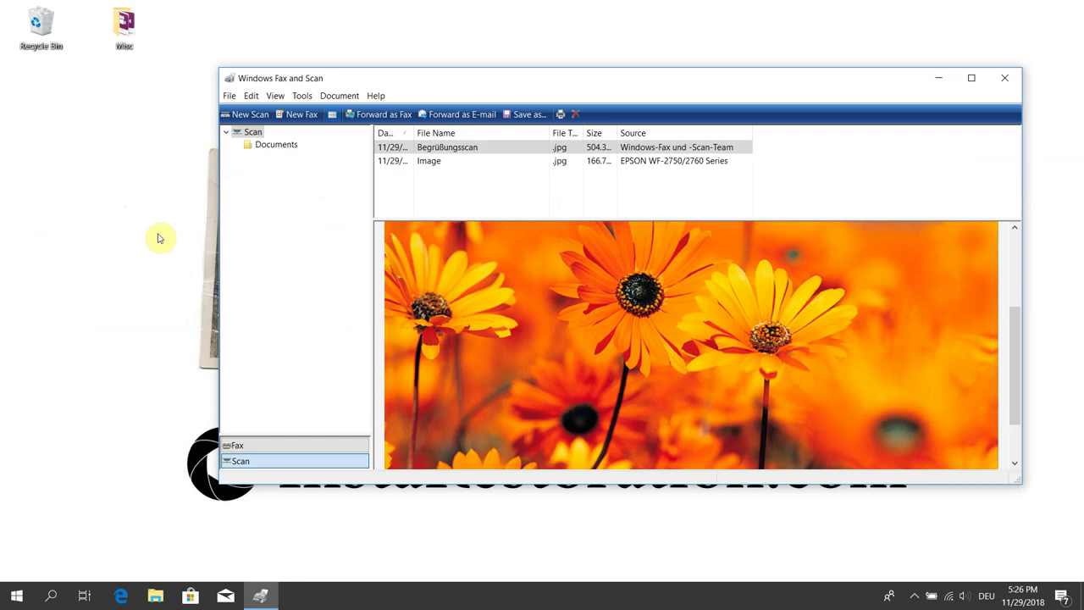
drag(581, 82, 544, 75)
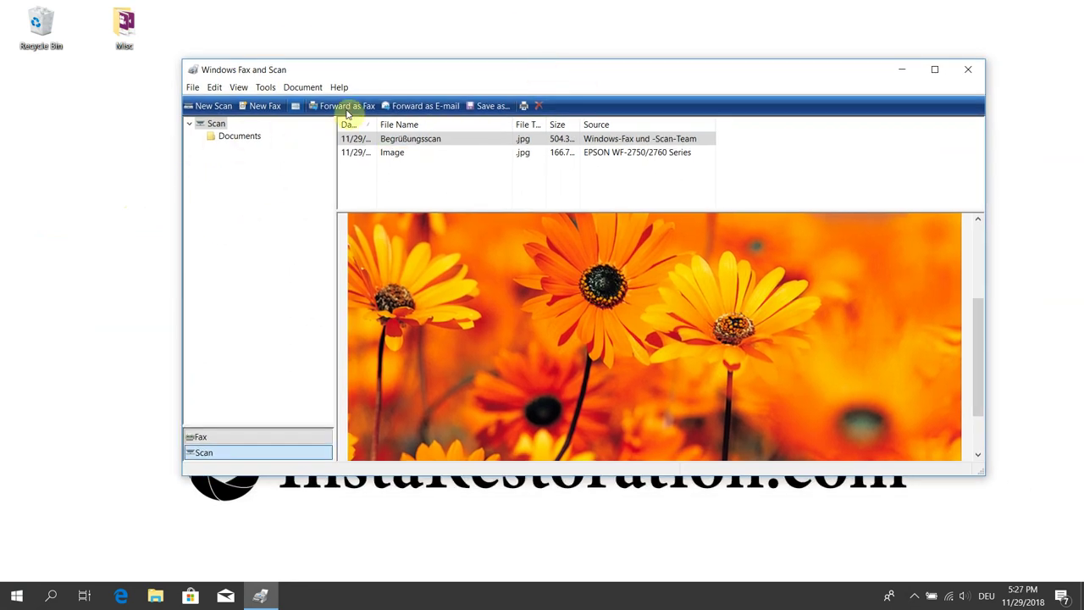
Step: Start a new scan using the EPSON WF-2750/2760 Series scanner
click(211, 109)
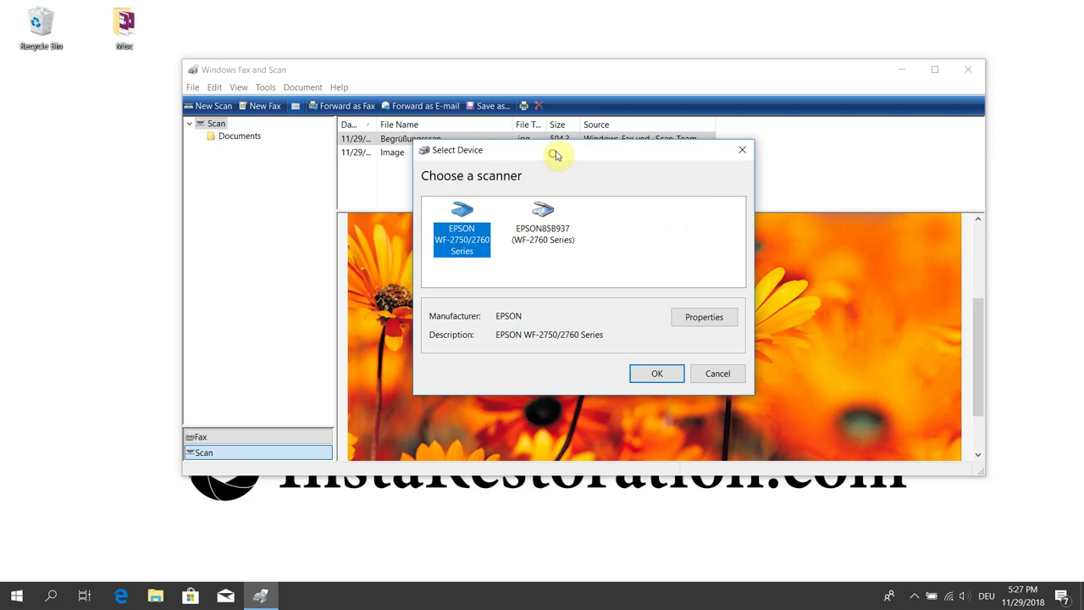
drag(554, 159, 557, 155)
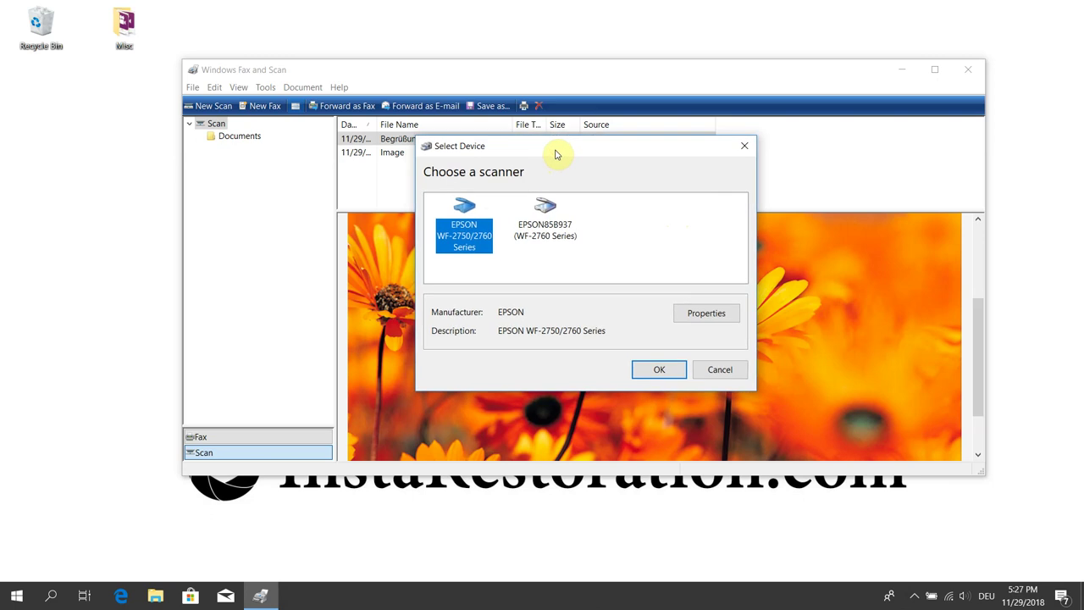
drag(545, 210, 463, 211)
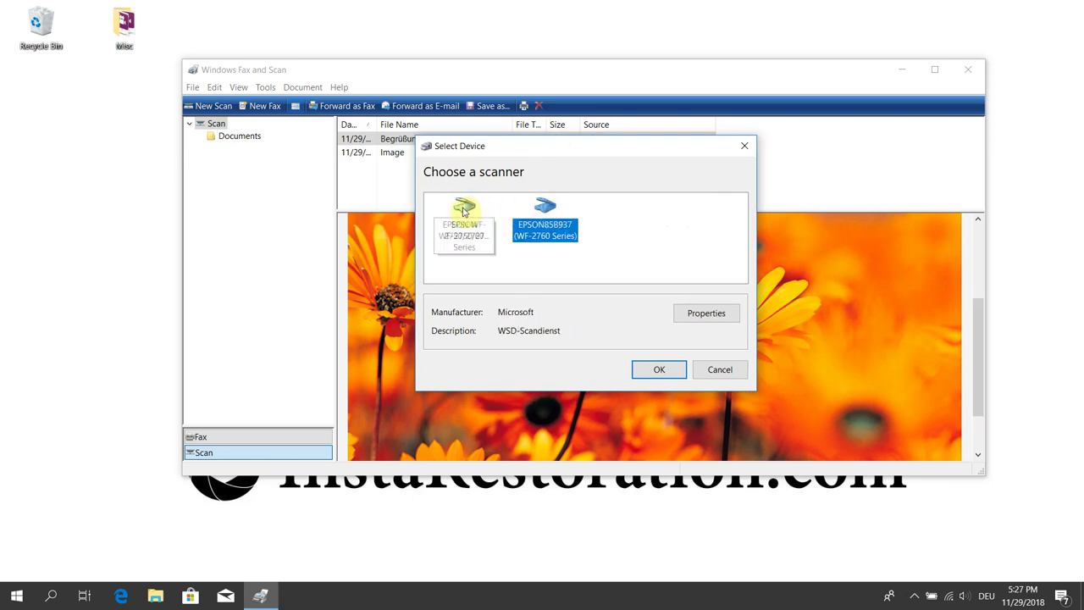
click(463, 211)
click(652, 370)
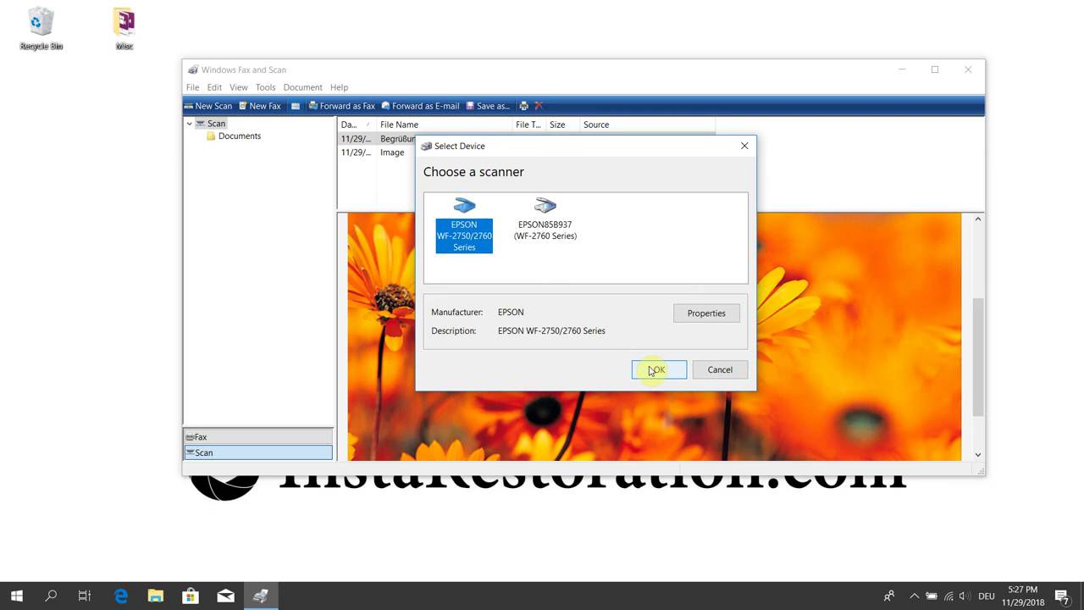
click(475, 246)
click(660, 370)
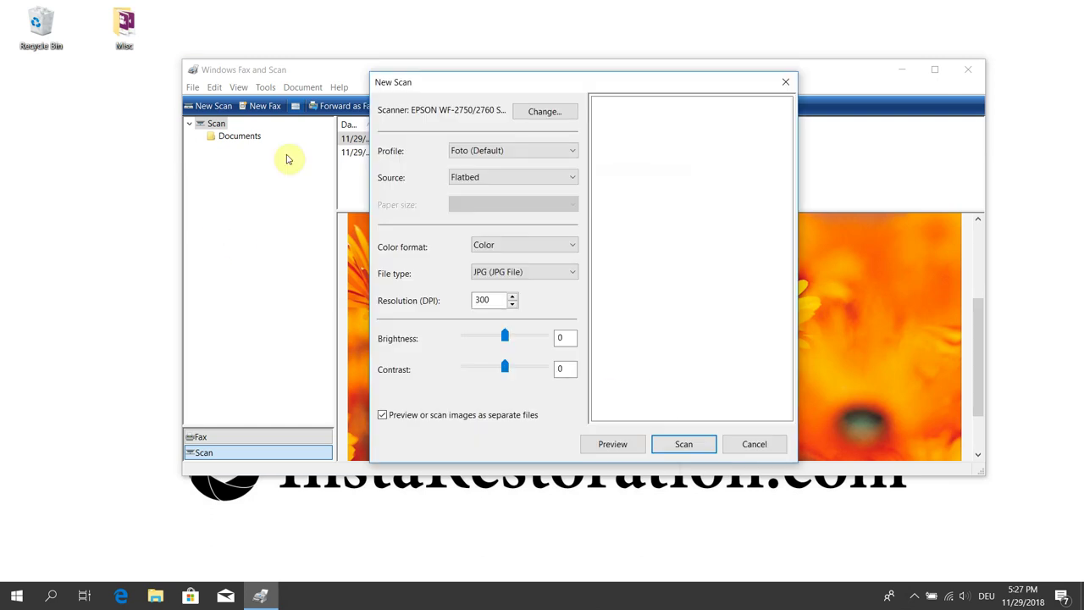
Step: Configure the scan with the Foto profile, Color format, JPG file type and 300 DPI resolution
drag(588, 75, 494, 86)
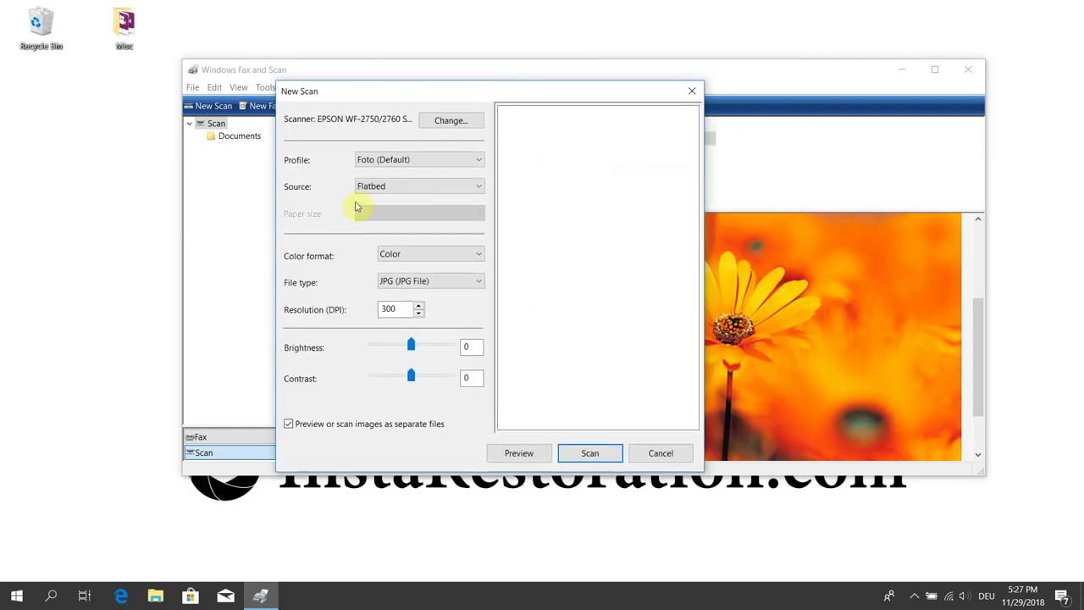
click(396, 161)
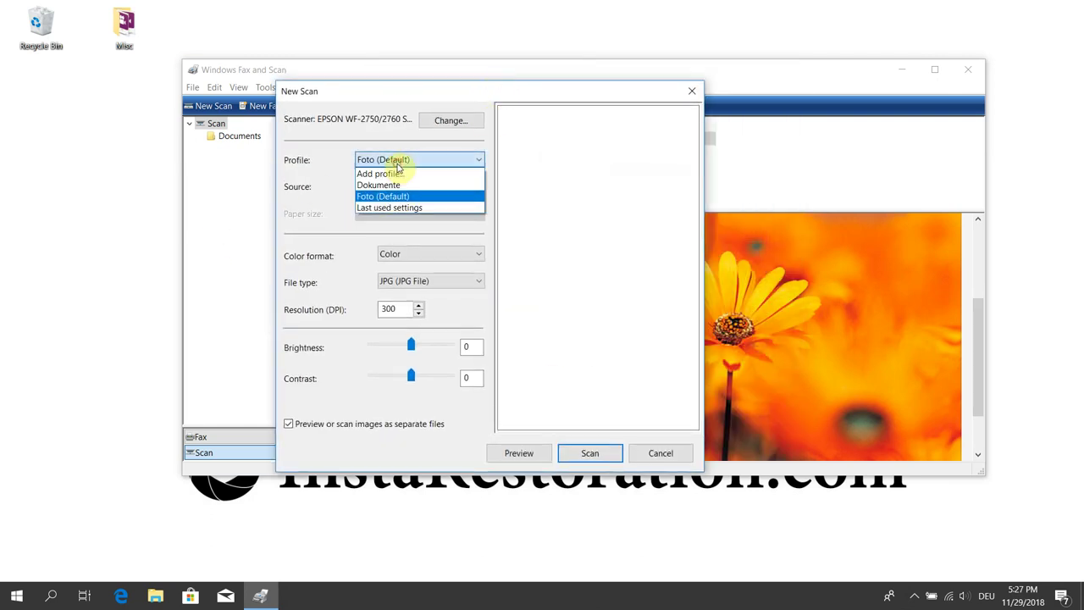
click(378, 197)
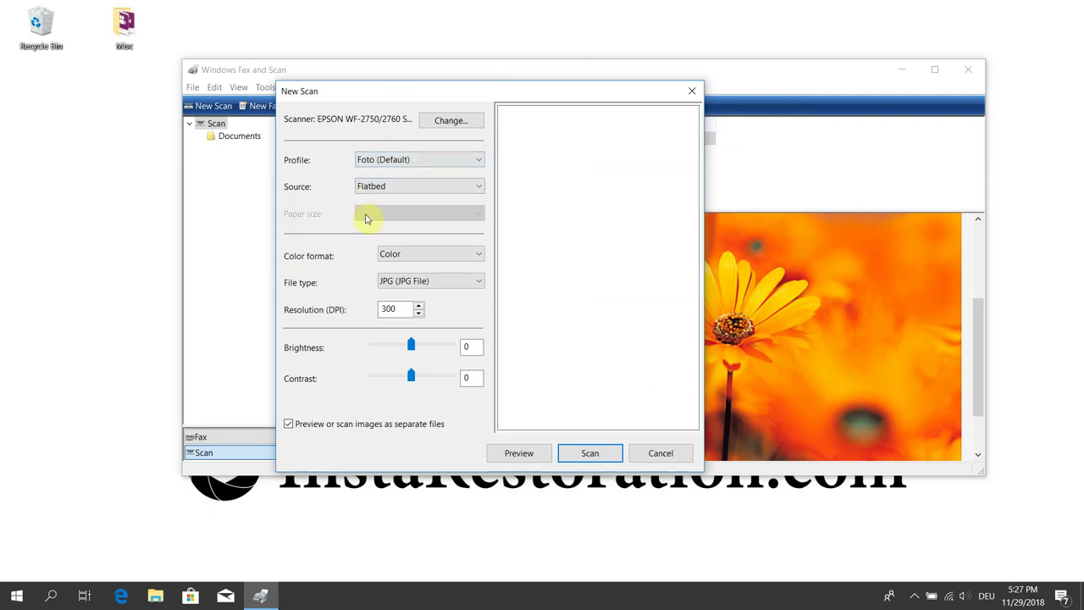
click(385, 250)
click(387, 269)
click(438, 259)
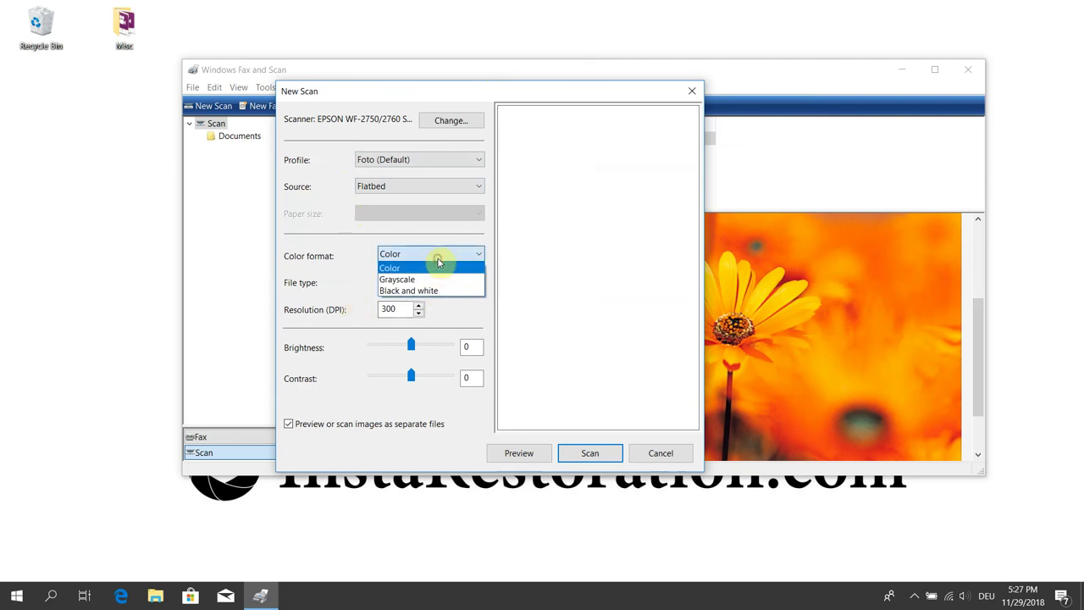
click(413, 266)
click(402, 285)
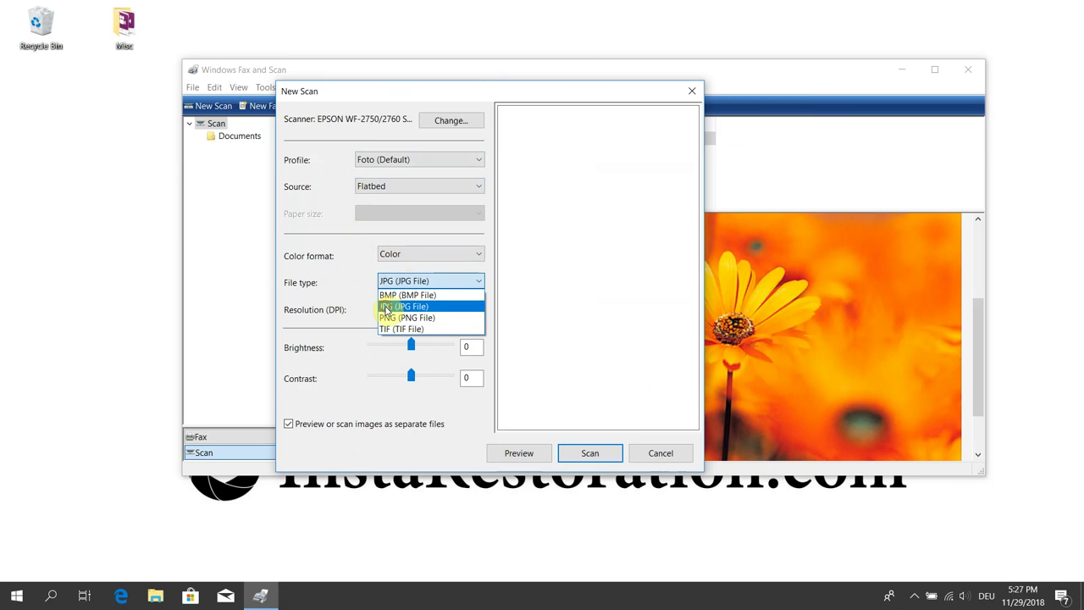
click(385, 309)
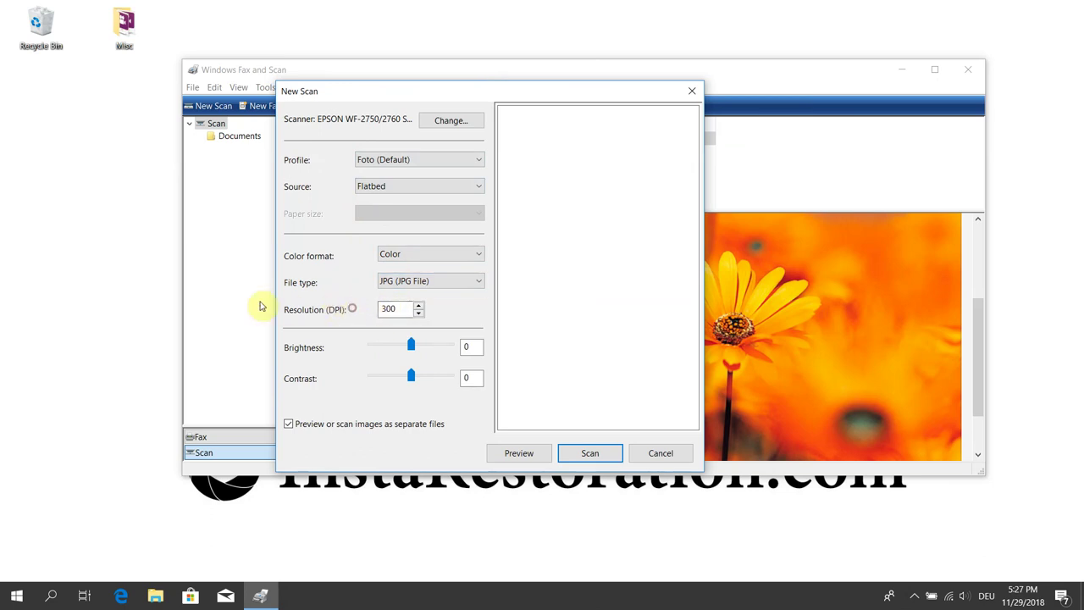
drag(412, 309, 375, 309)
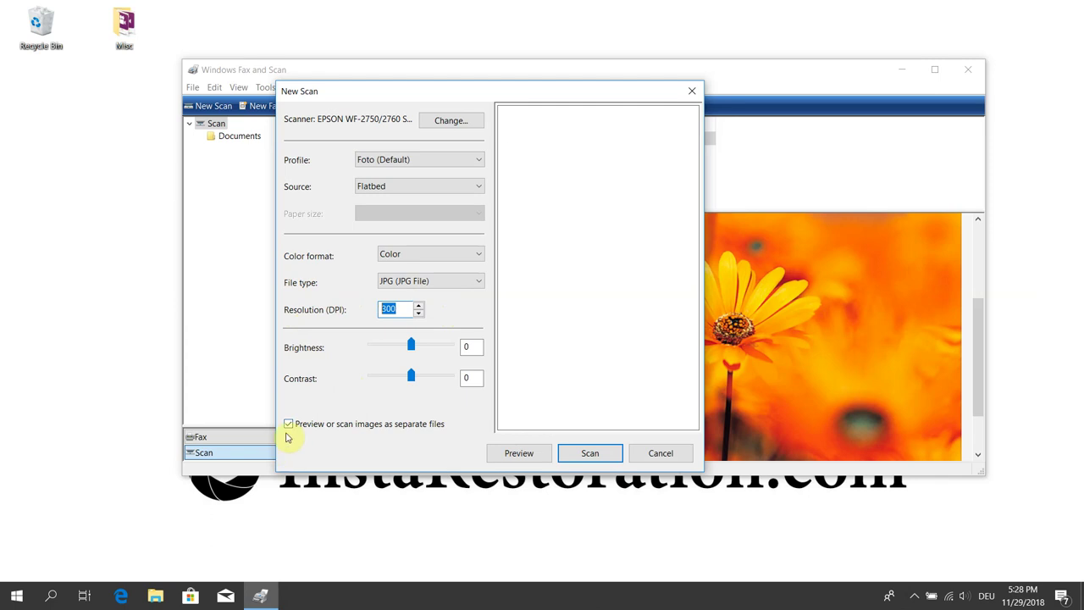
Step: Generate a preview of the photo on the flatbed and turn off previewing or scanning images as separate files
click(500, 455)
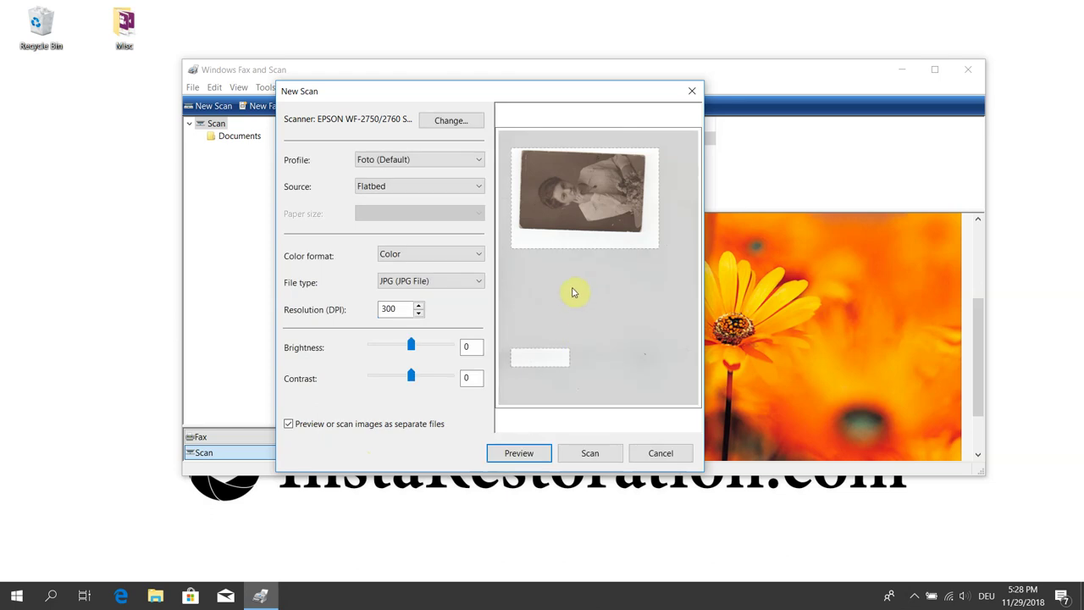
click(624, 181)
click(288, 423)
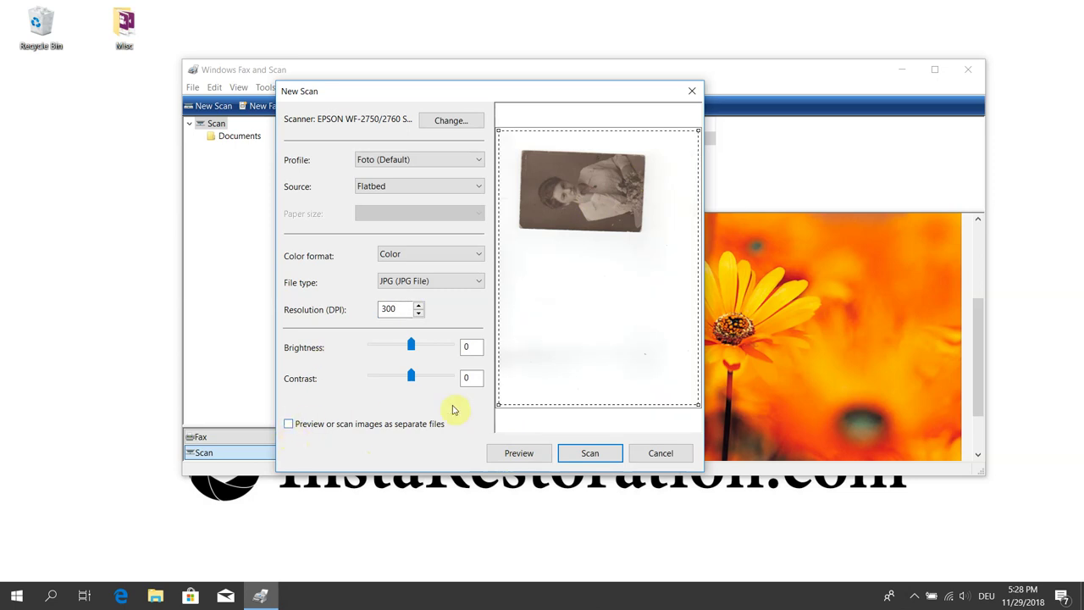
Step: Crop the scan area on all four sides closely around the portrait photo, leaving a small margin, and scan it
drag(525, 404, 545, 252)
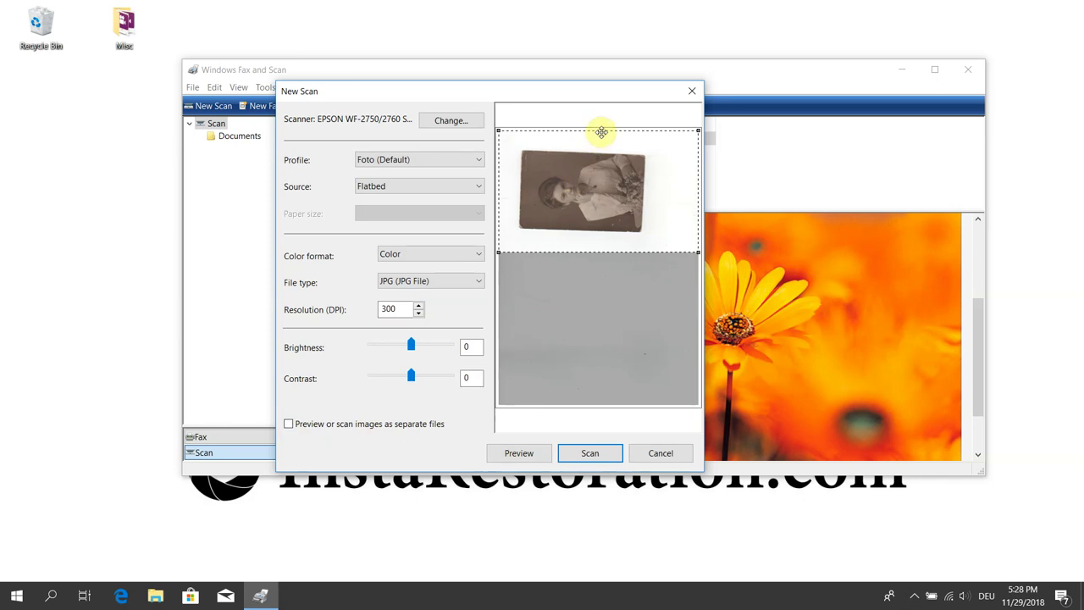
drag(603, 129, 602, 139)
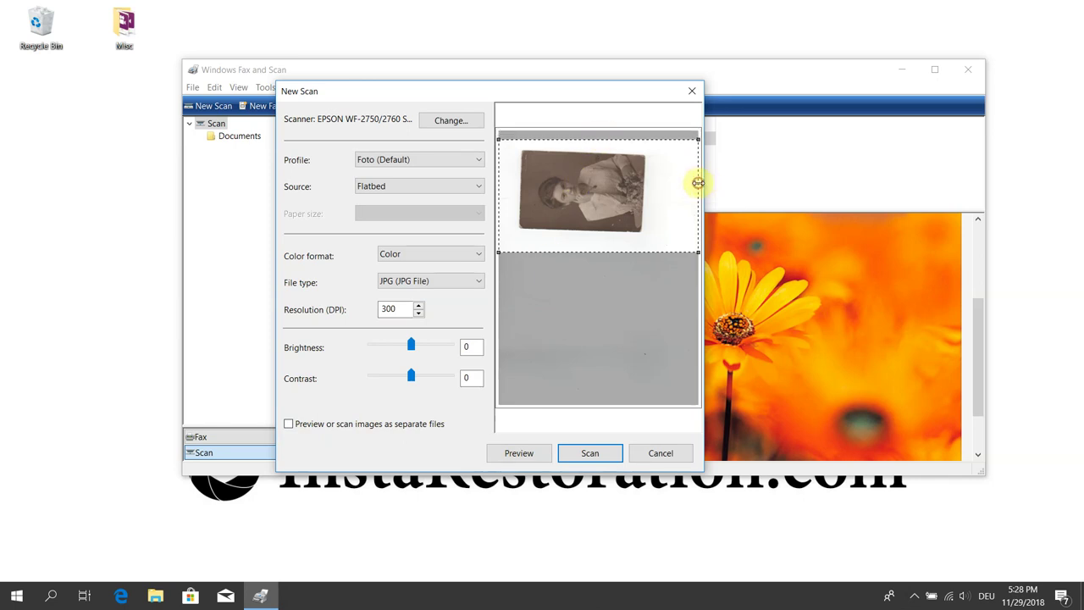
drag(698, 183, 659, 184)
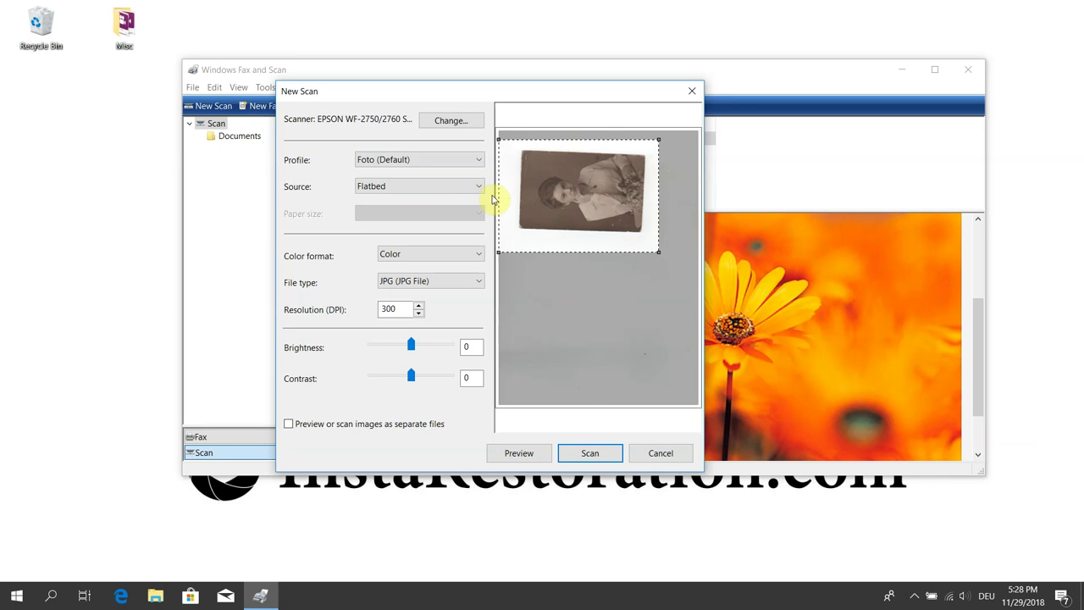
drag(497, 196, 511, 198)
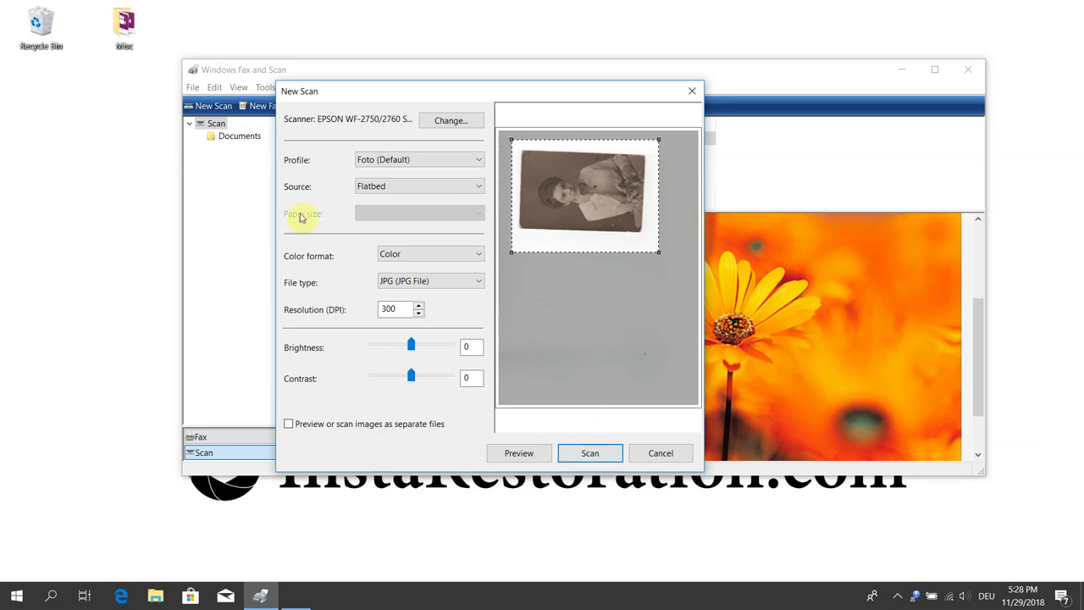
click(589, 451)
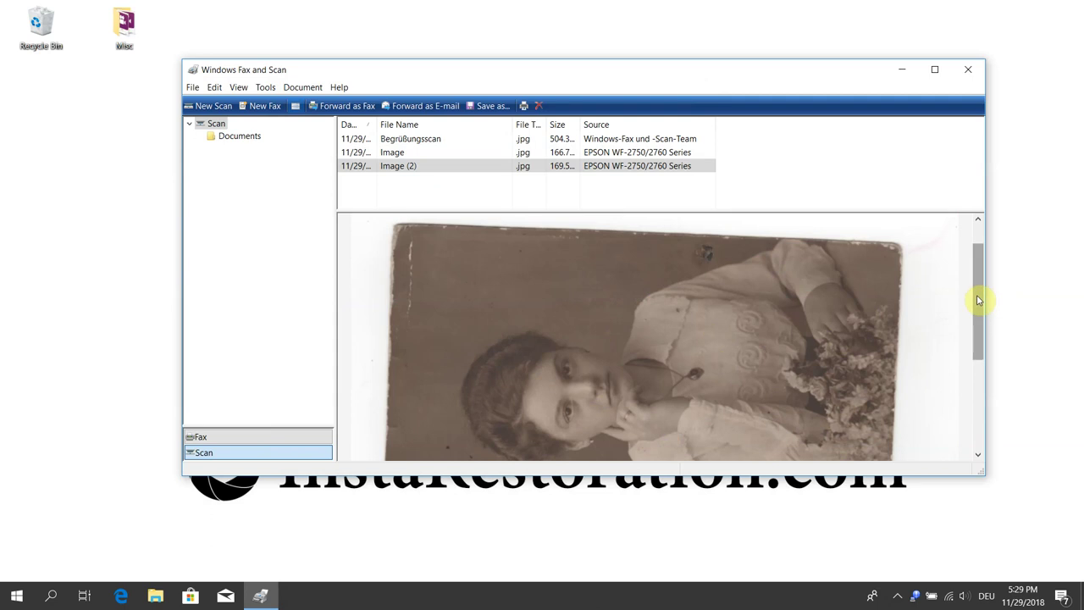
Step: Save the scanned portrait, Image (2), to the Desktop as a JPEG named Aunt_Marry
drag(981, 300, 958, 312)
click(456, 170)
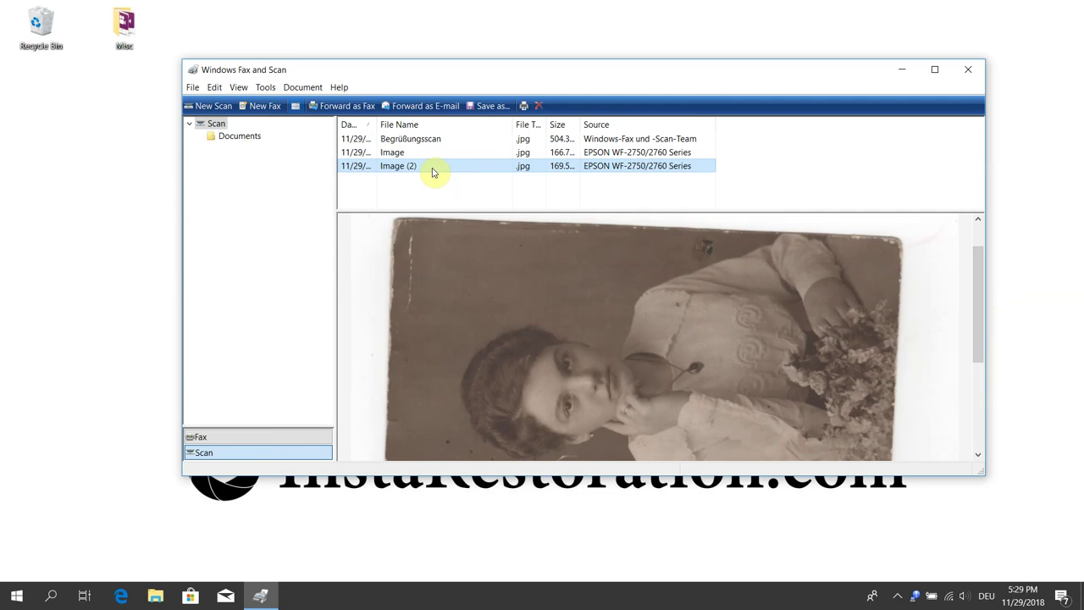
right_click(432, 172)
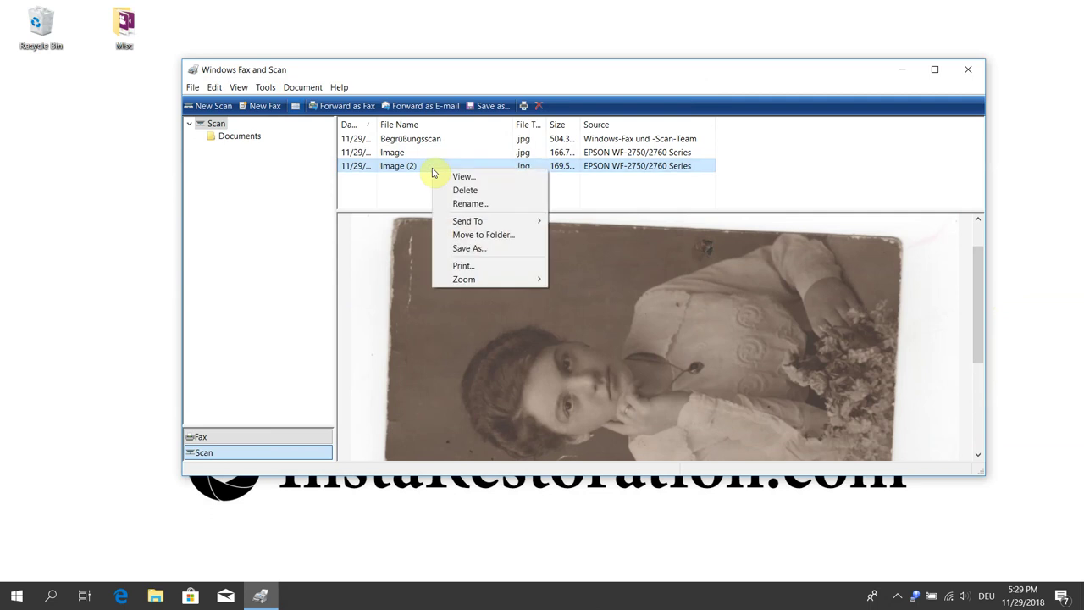
click(469, 250)
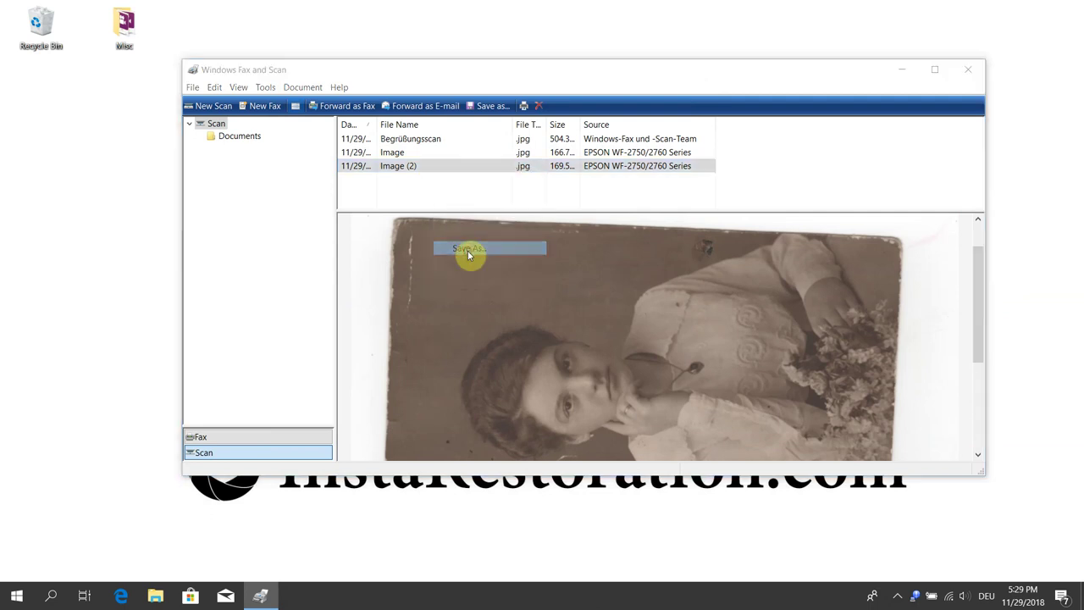
click(627, 206)
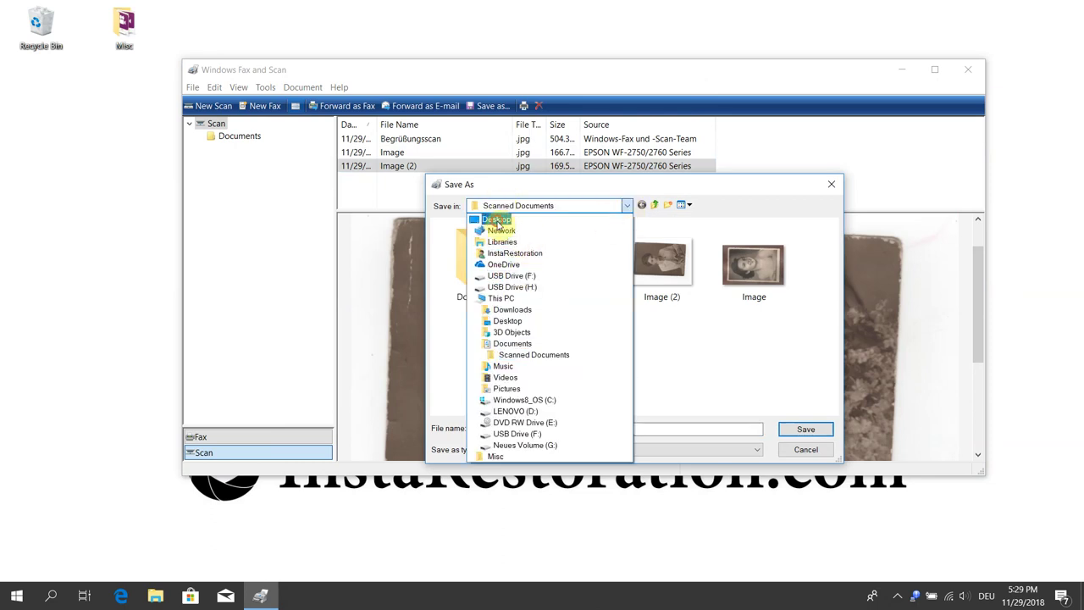
click(497, 220)
click(529, 430)
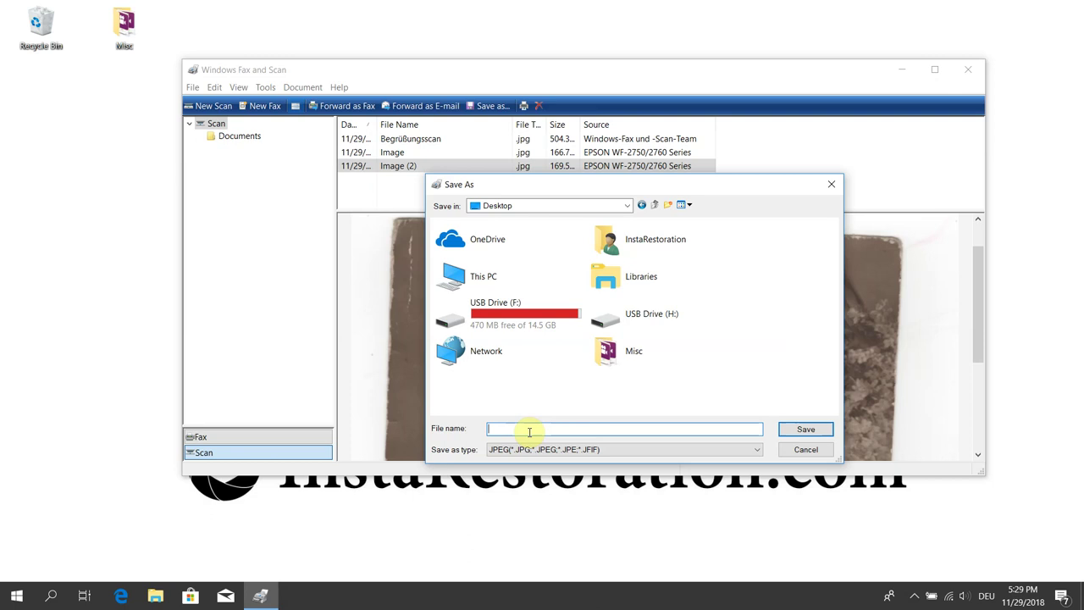
text(Aunt_Marry)
click(803, 429)
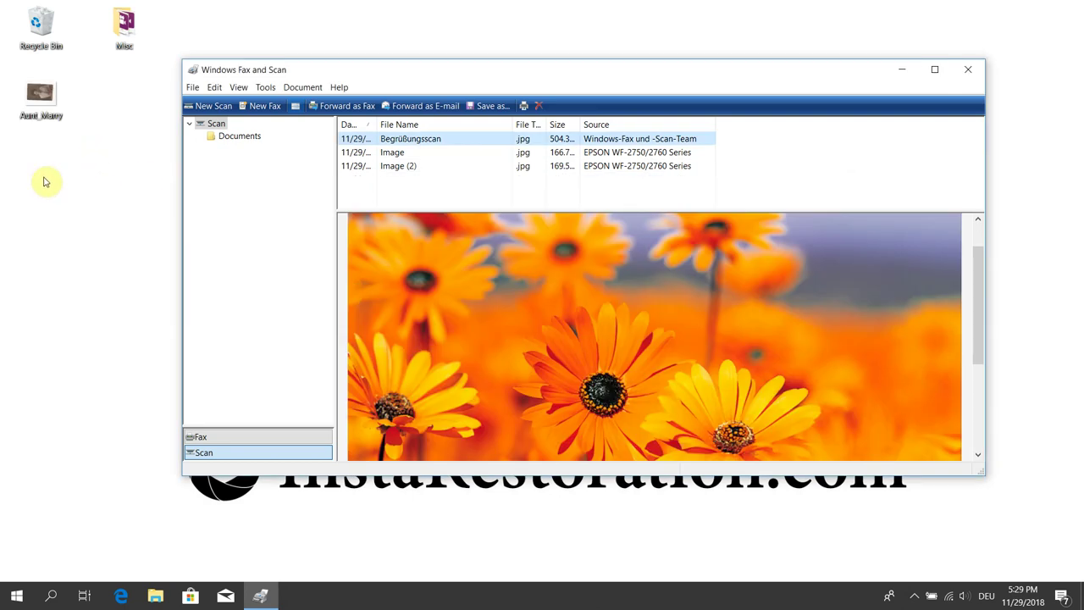
Step: Minimize the scanning window and rotate the Aunt_Marry image file on the desktop to the right
drag(68, 173, 24, 95)
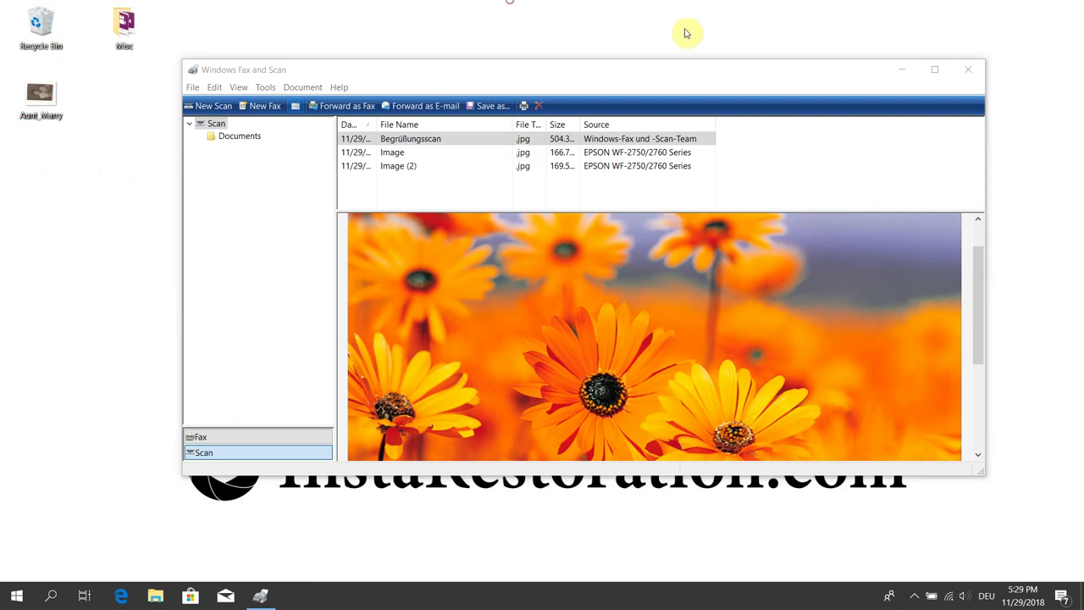
click(904, 72)
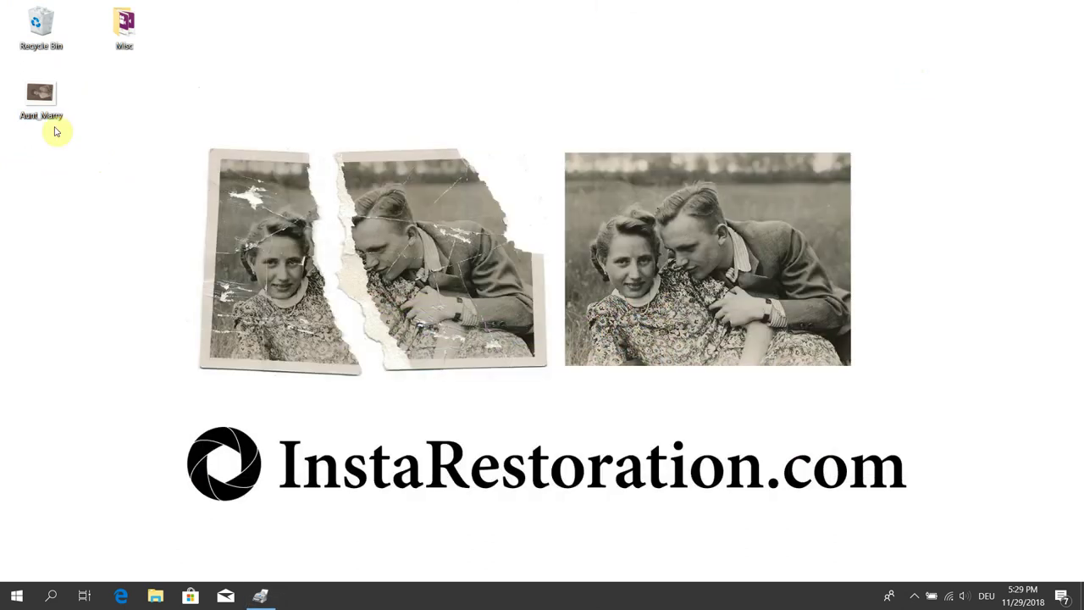
click(38, 112)
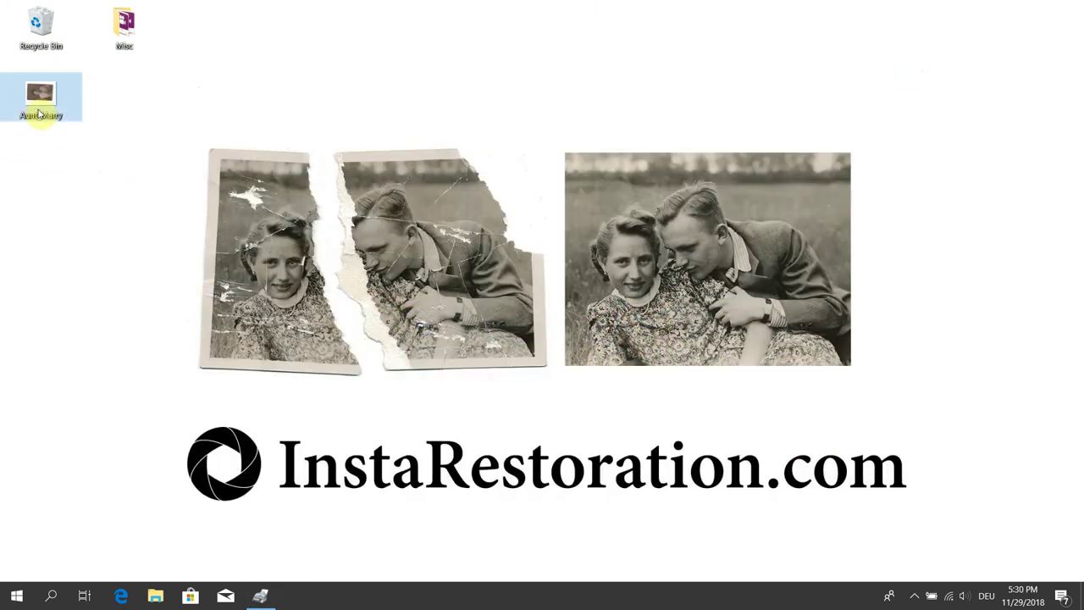
right_click(38, 99)
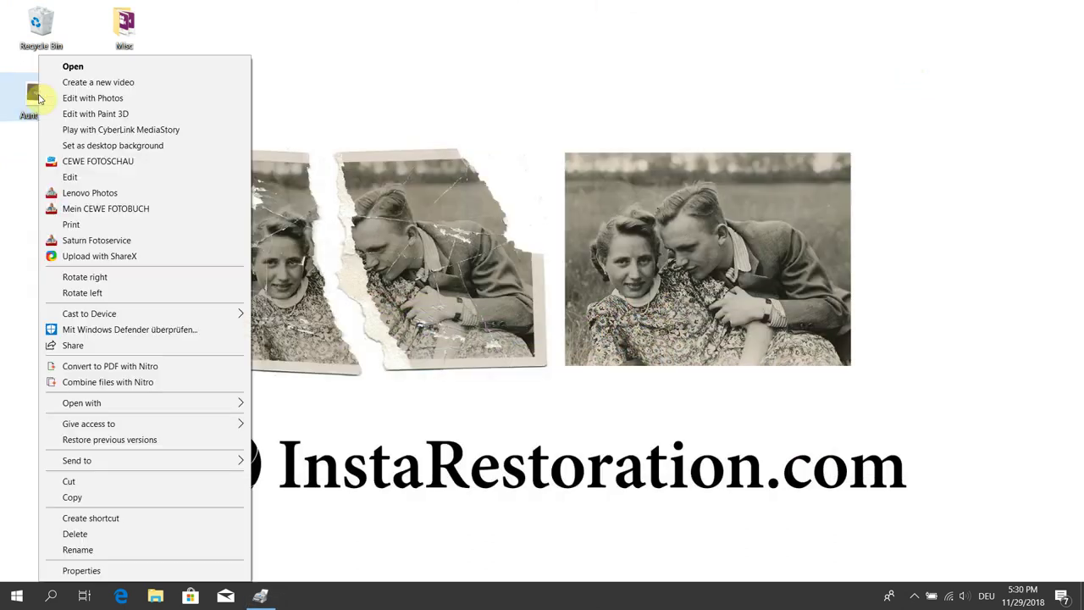
click(85, 277)
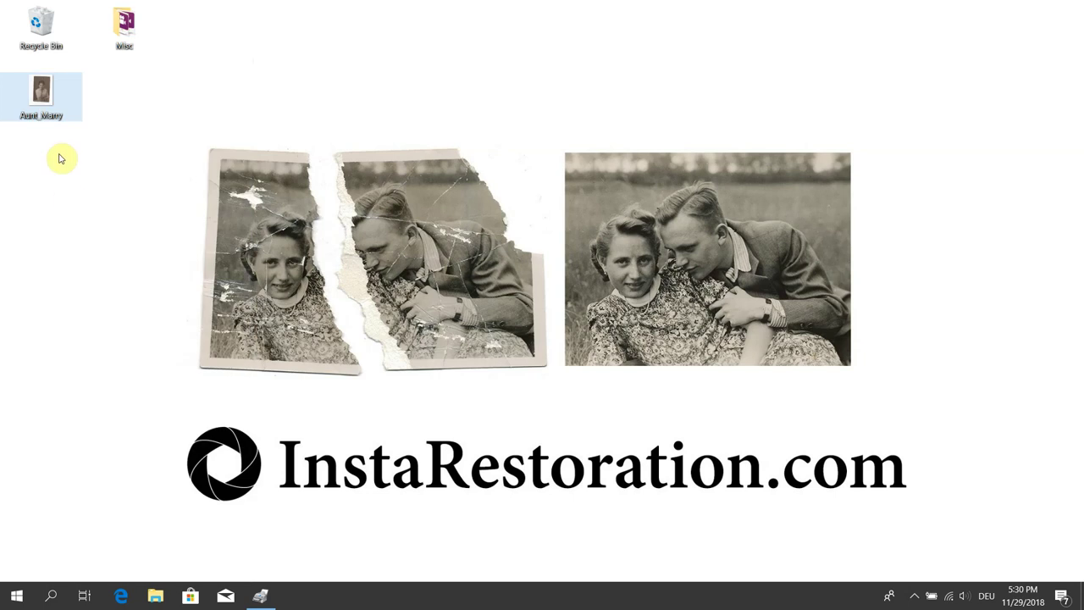
Step: Move the Aunt_Marry file to a free spot on the desktop, view it in Photos and minimize the viewer
drag(43, 101, 288, 85)
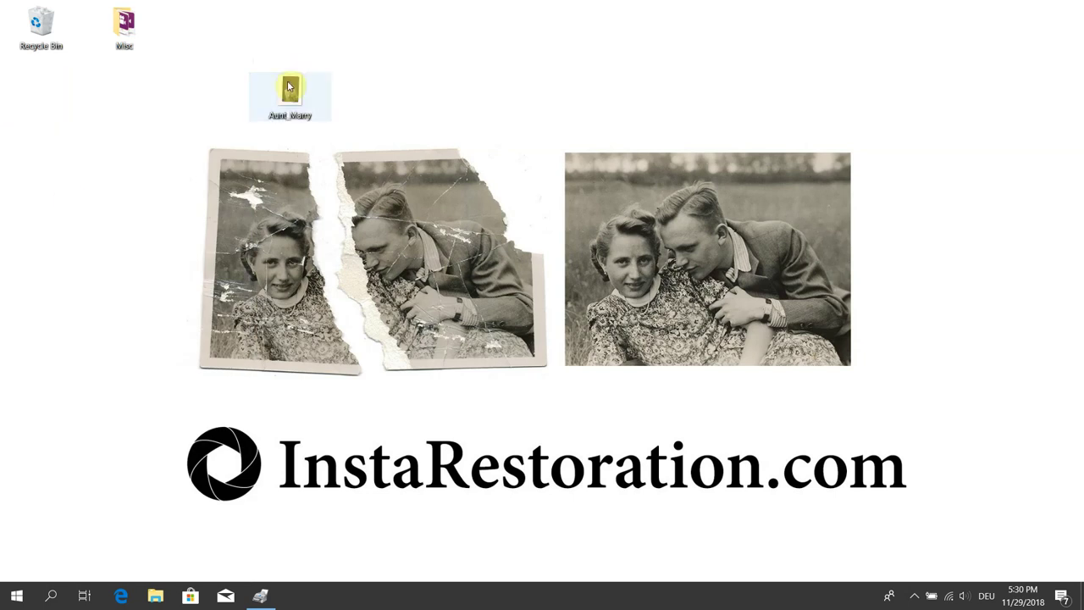
double_click(288, 88)
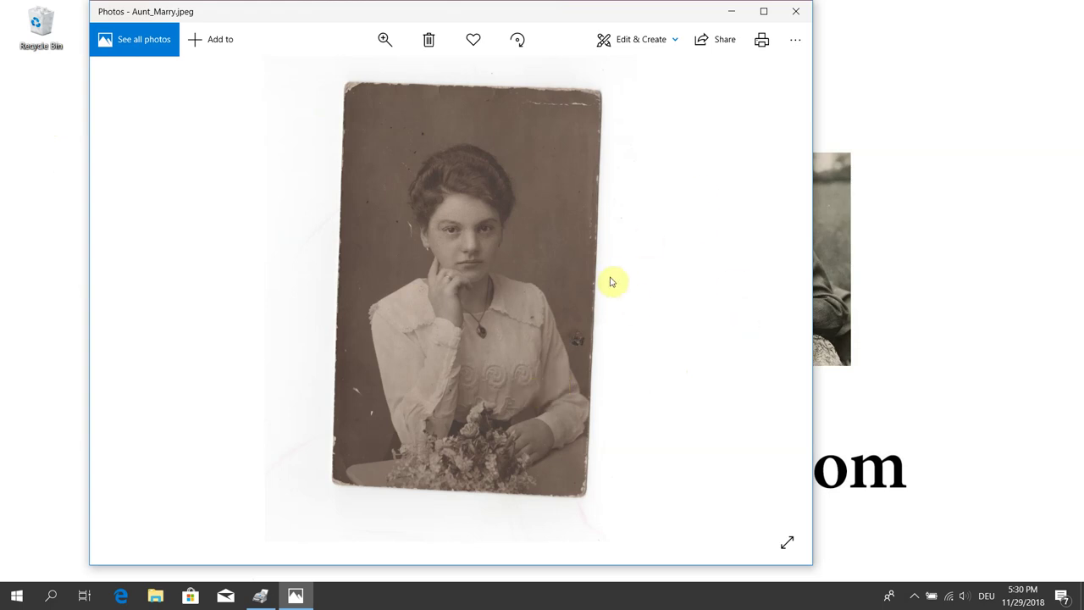
drag(673, 19, 711, 18)
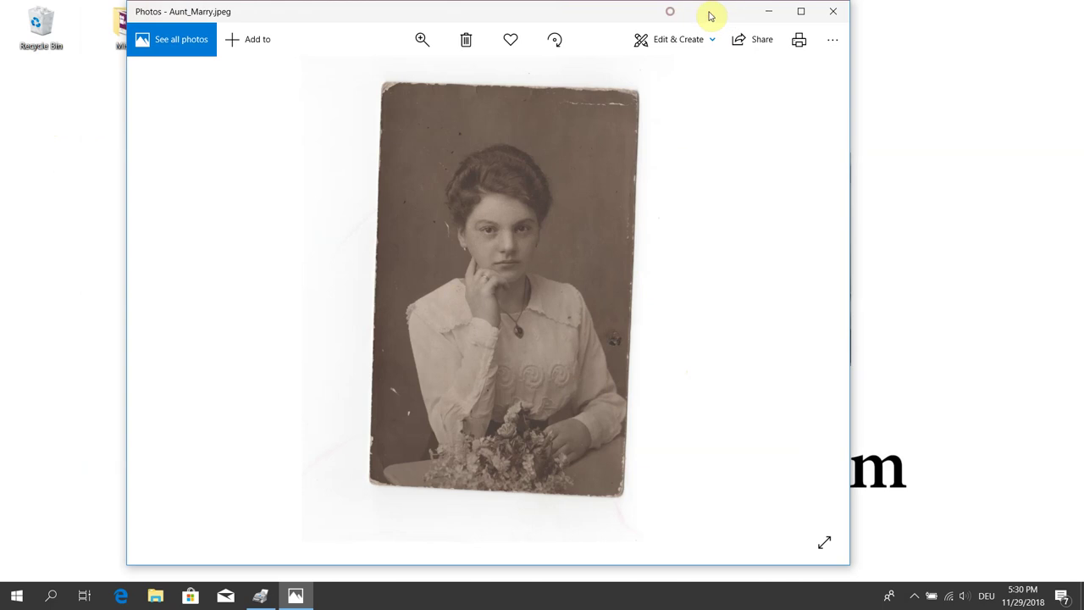
click(767, 12)
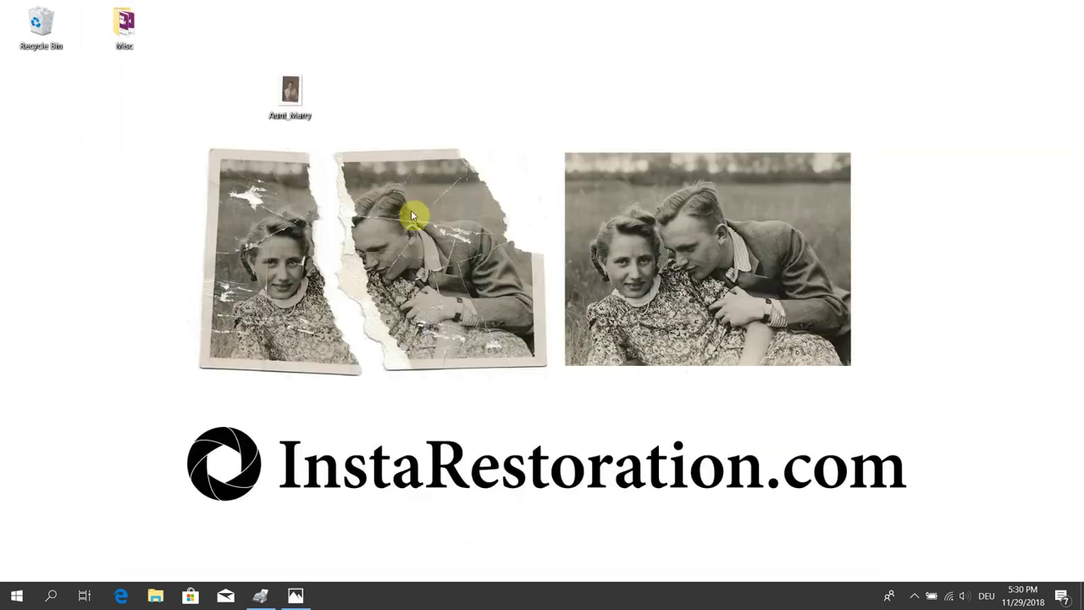